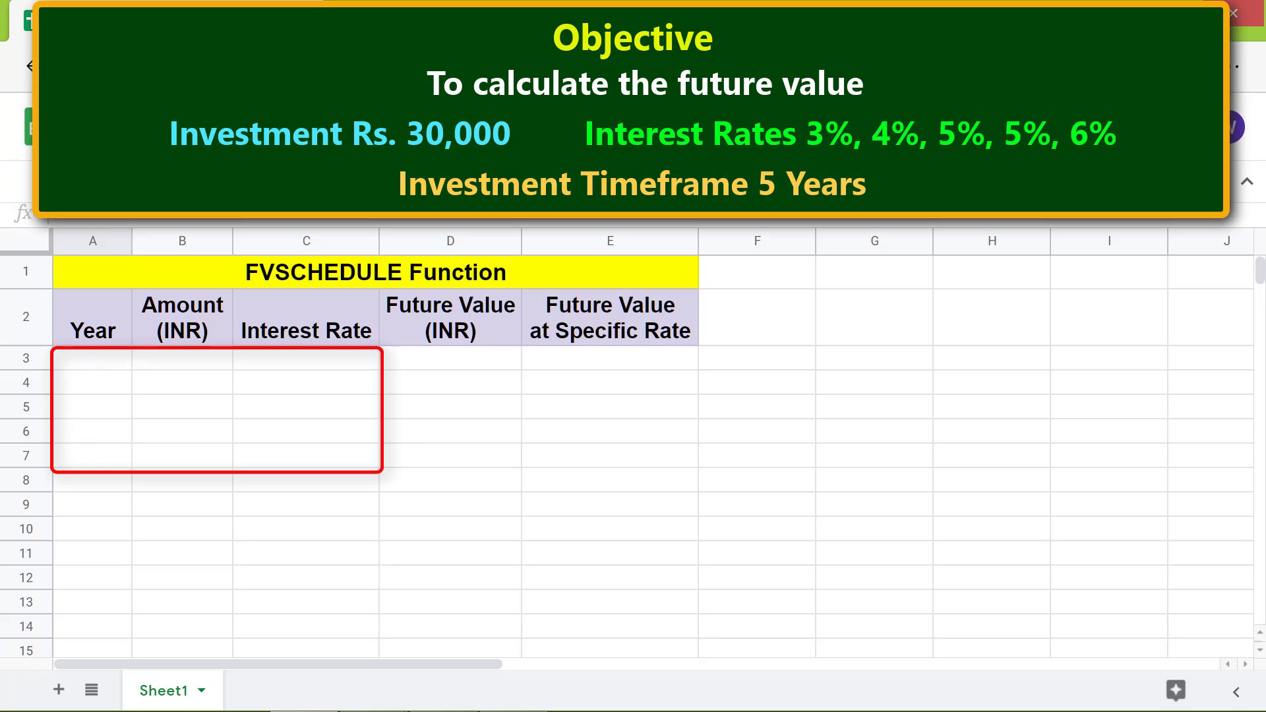
Step: Fill the Year column A3:A7 with 1 to 5 and enter 30000 as the amount in B3
left_click(93, 359)
type("1")
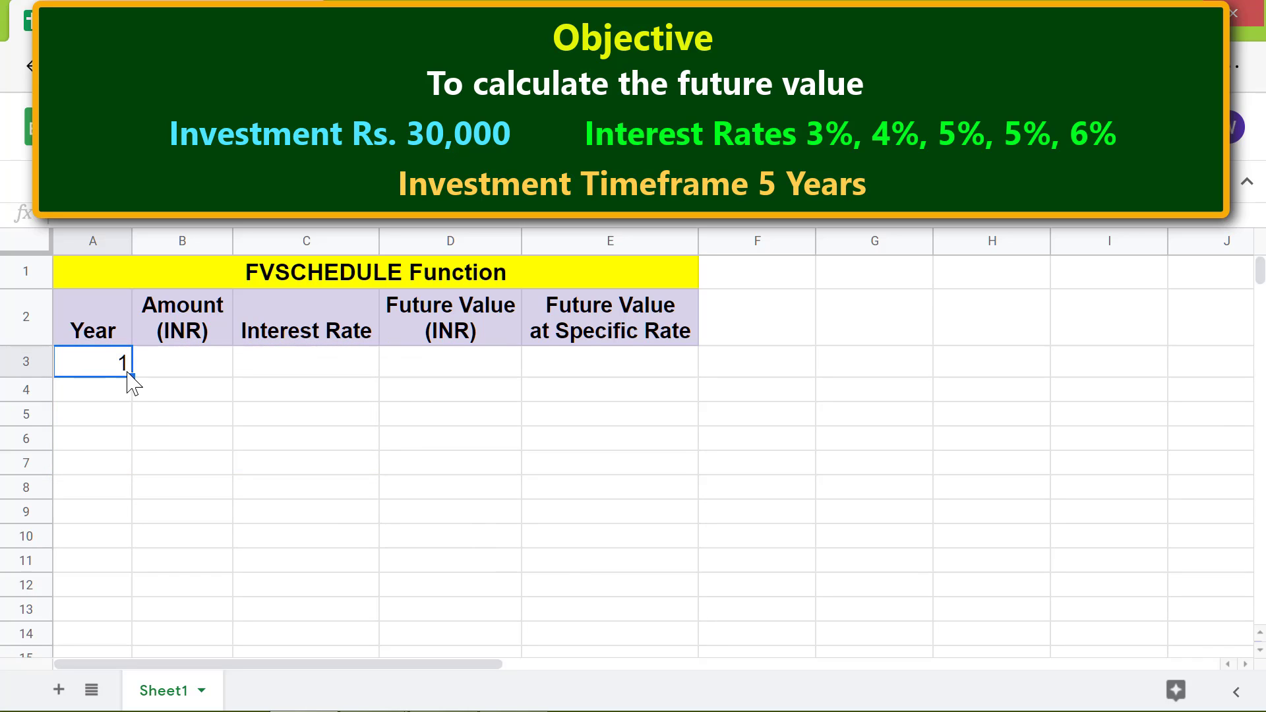
left_click_drag(132, 376, 129, 465)
left_click(157, 519)
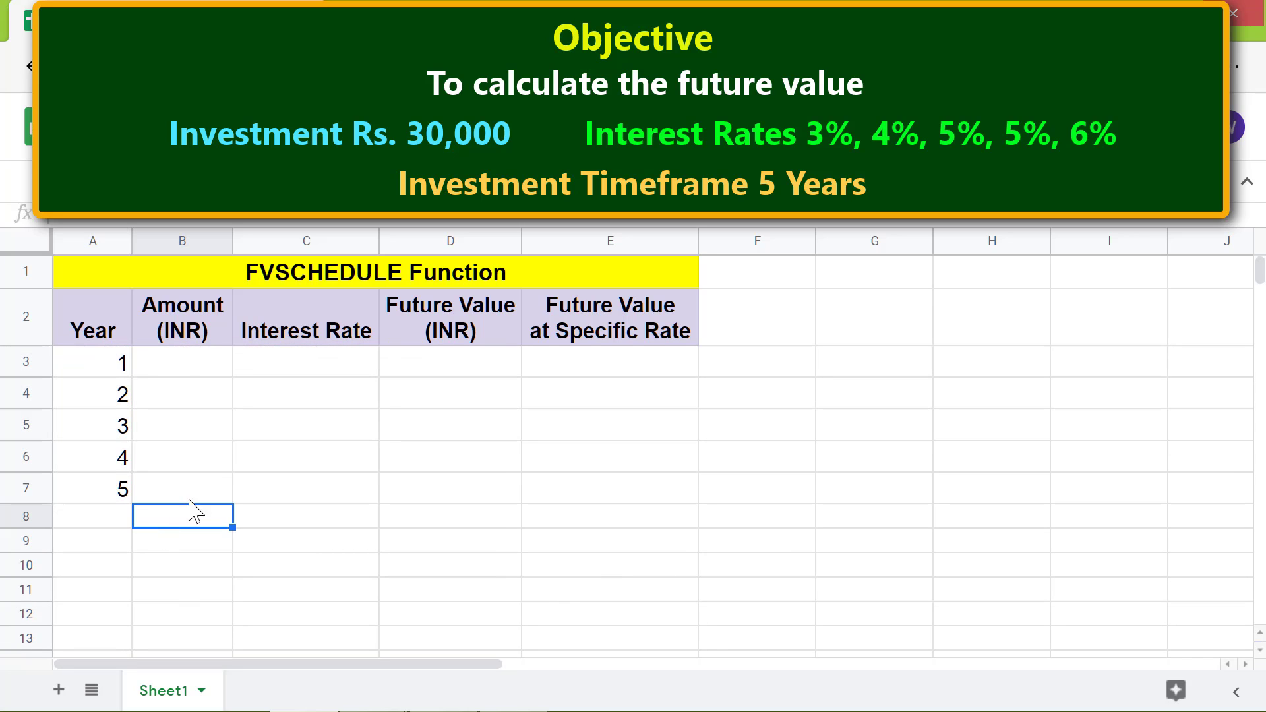
left_click(186, 362)
type("30000")
left_click(265, 439)
Step: Enter the interest rates 3%, 4%, 5%, 5% and 6% in cells C3 to C7
left_click(323, 366)
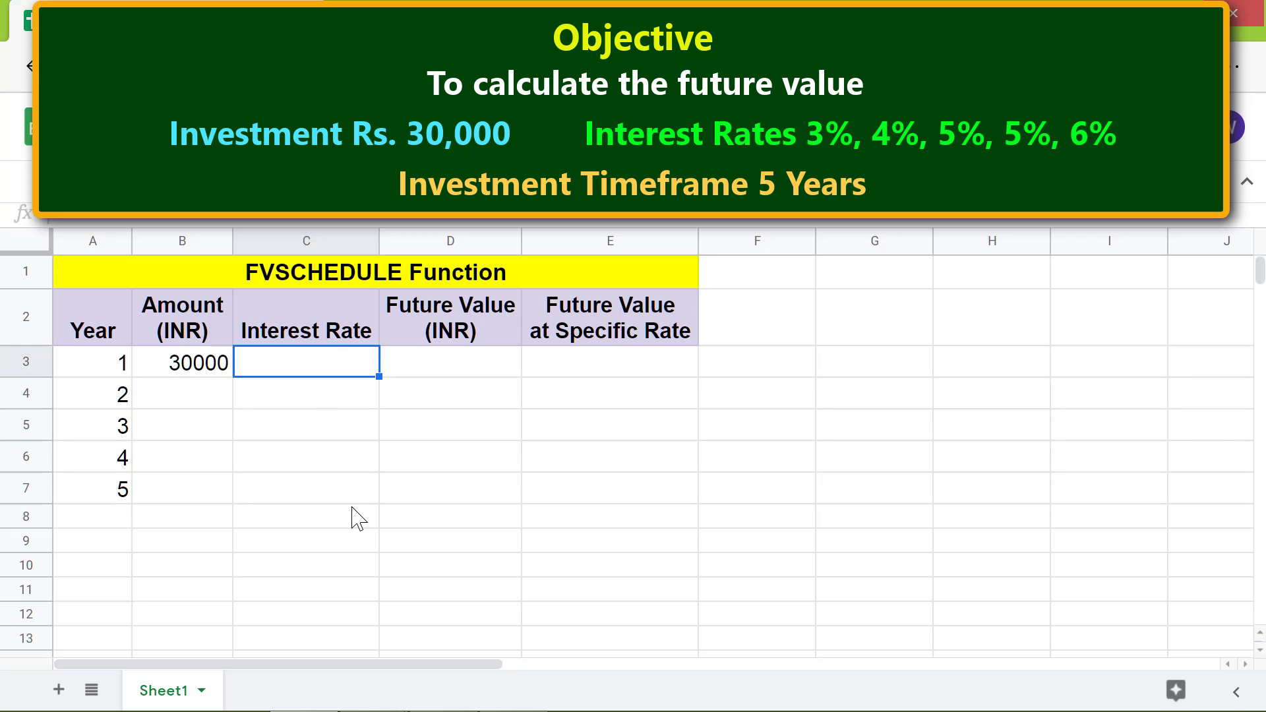
type("3%")
key("Return")
type("4%")
key("Return")
type("5%")
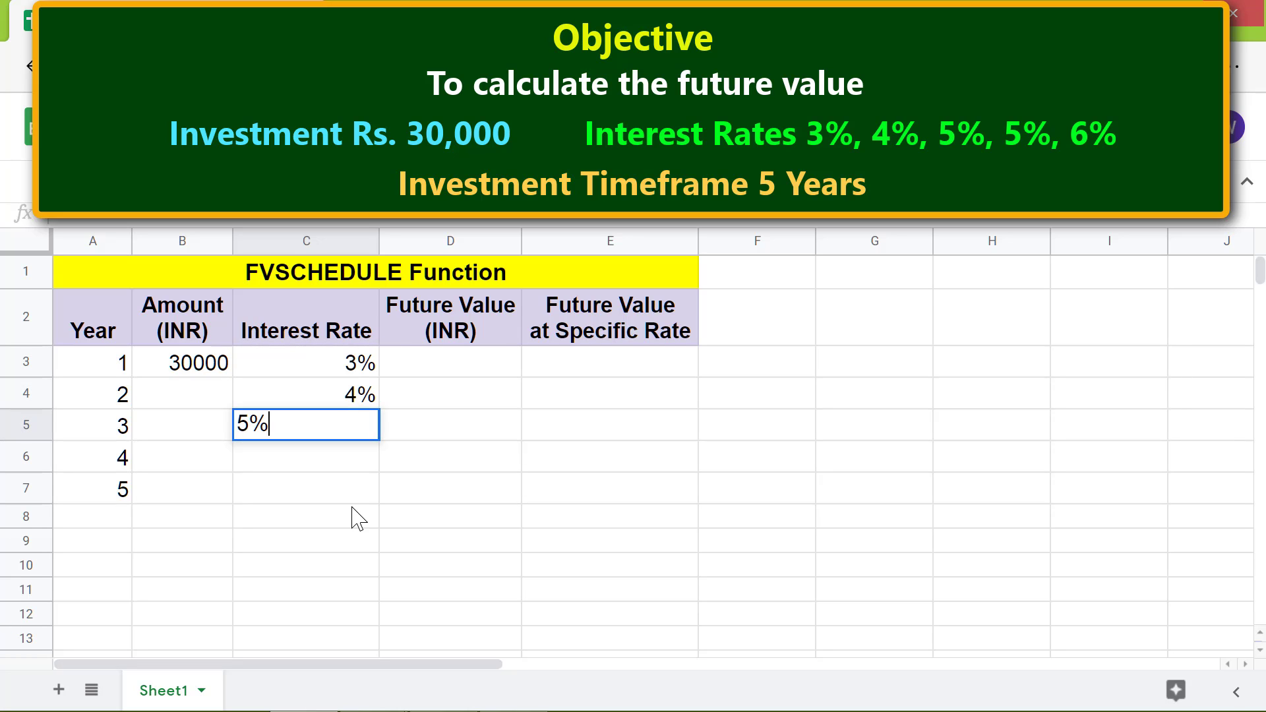
key("Return")
type("5%")
key("Return")
type("6%")
key("Return")
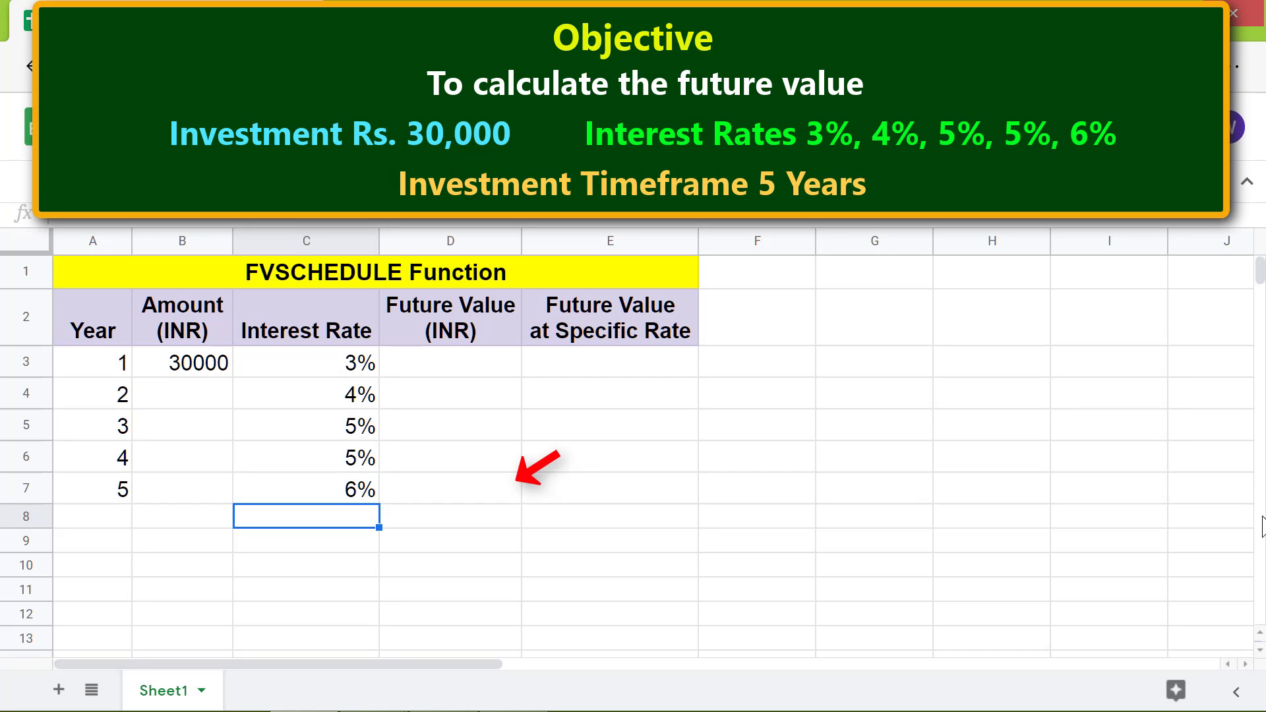
Step: Calculate the five-year future value in D7 with =FVSCHEDULE(B3,C3:C7)
left_click(472, 489)
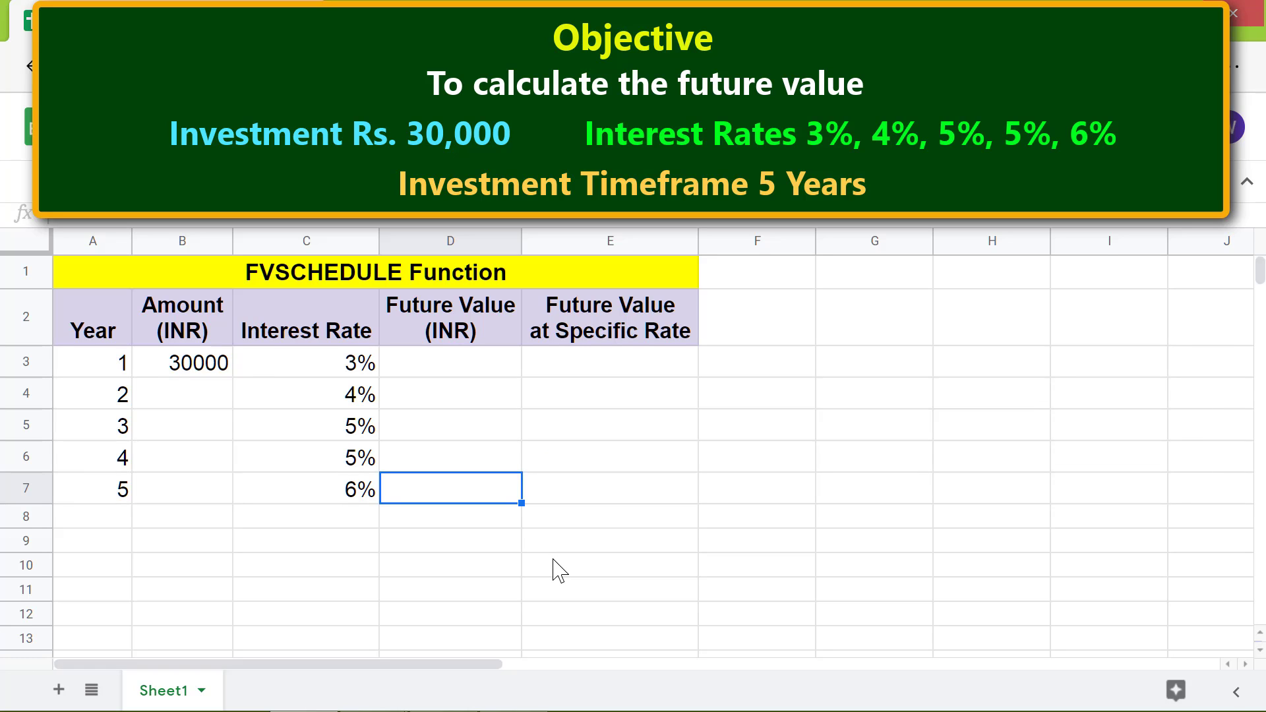
type("=fv")
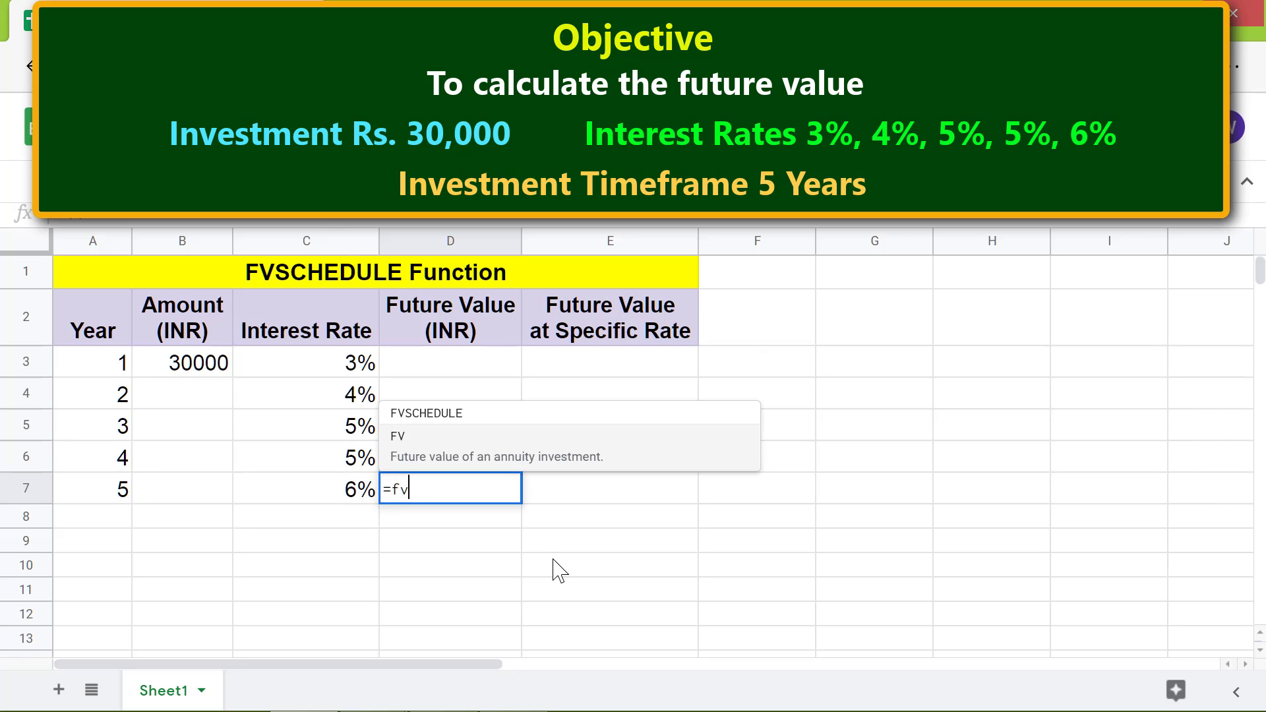
type("s")
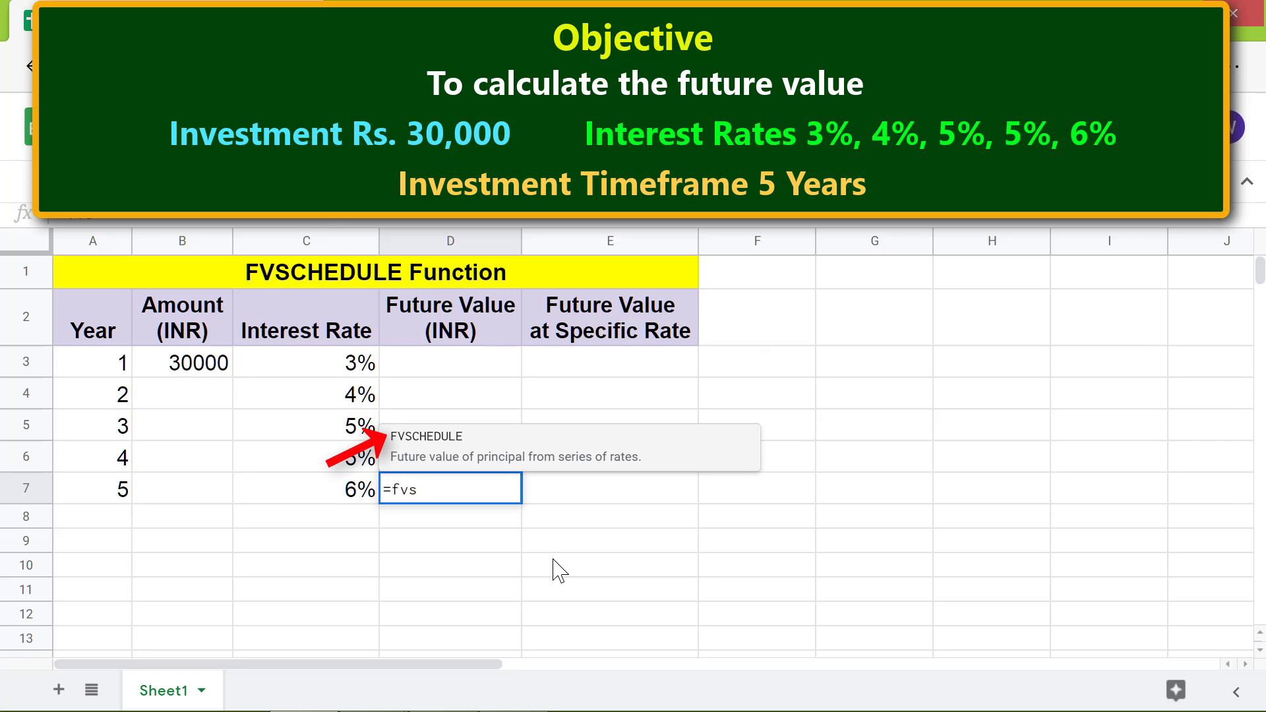
left_click(511, 452)
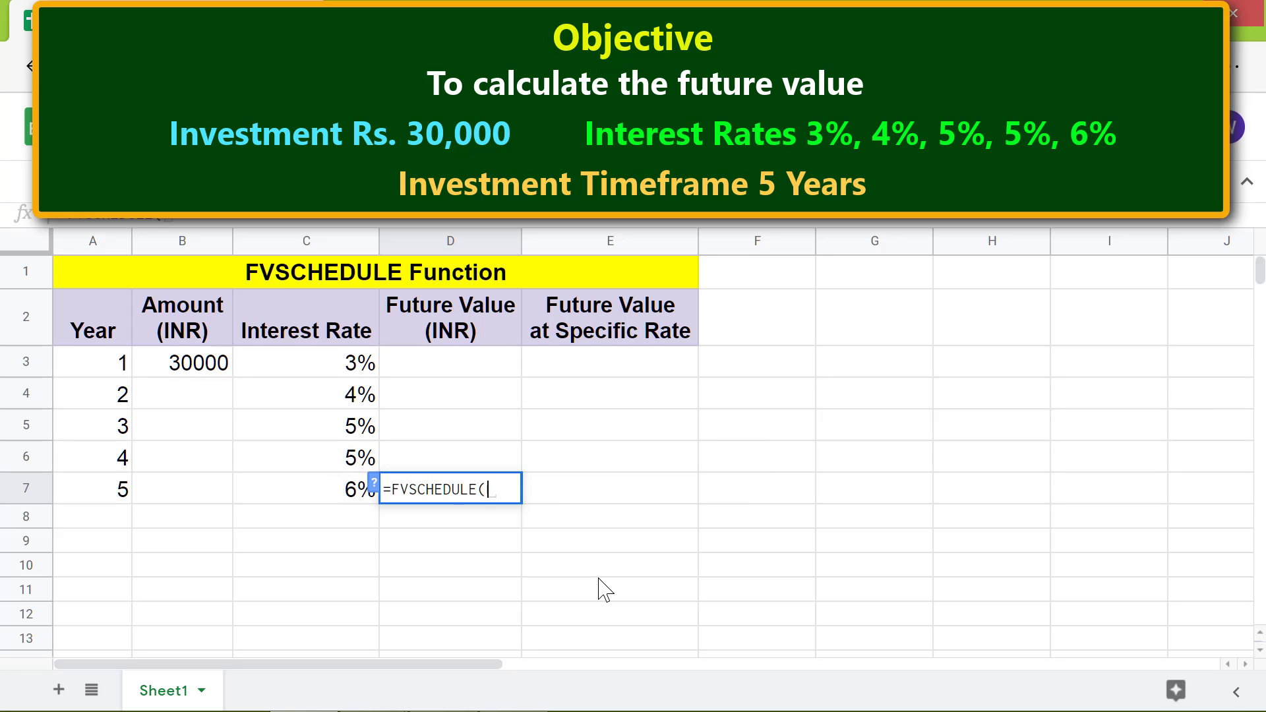
left_click(201, 364)
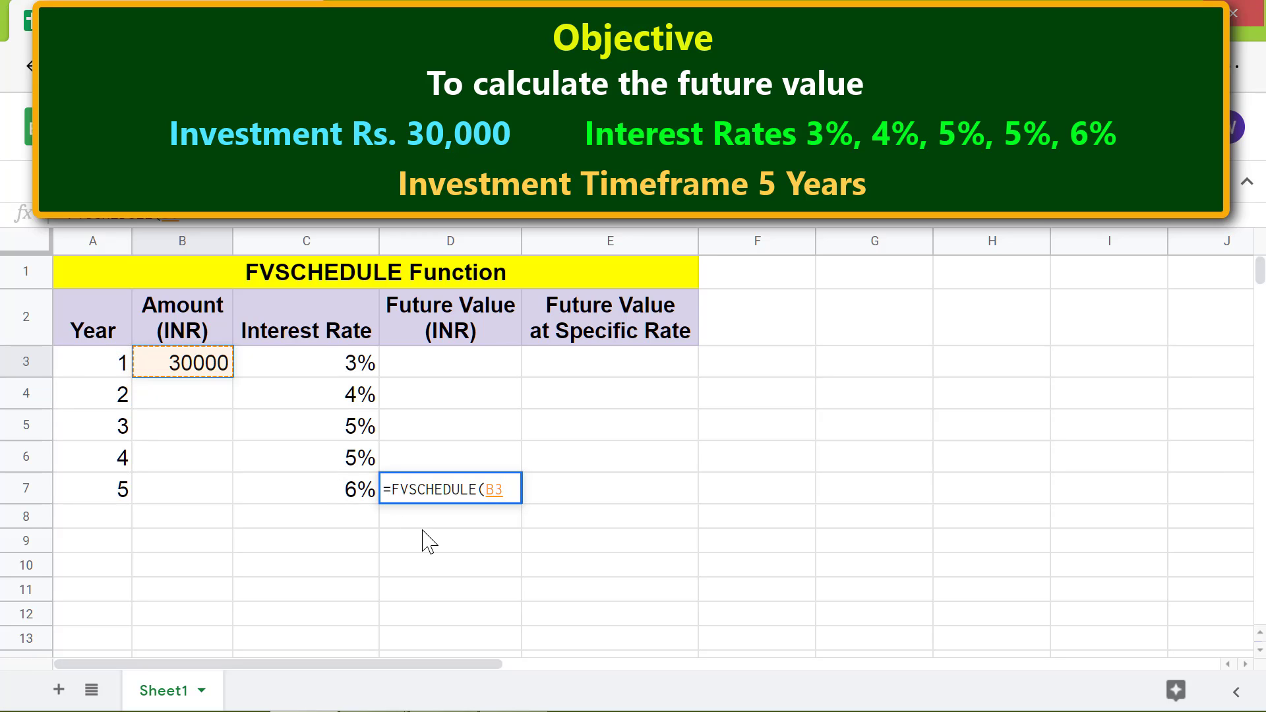
type(",")
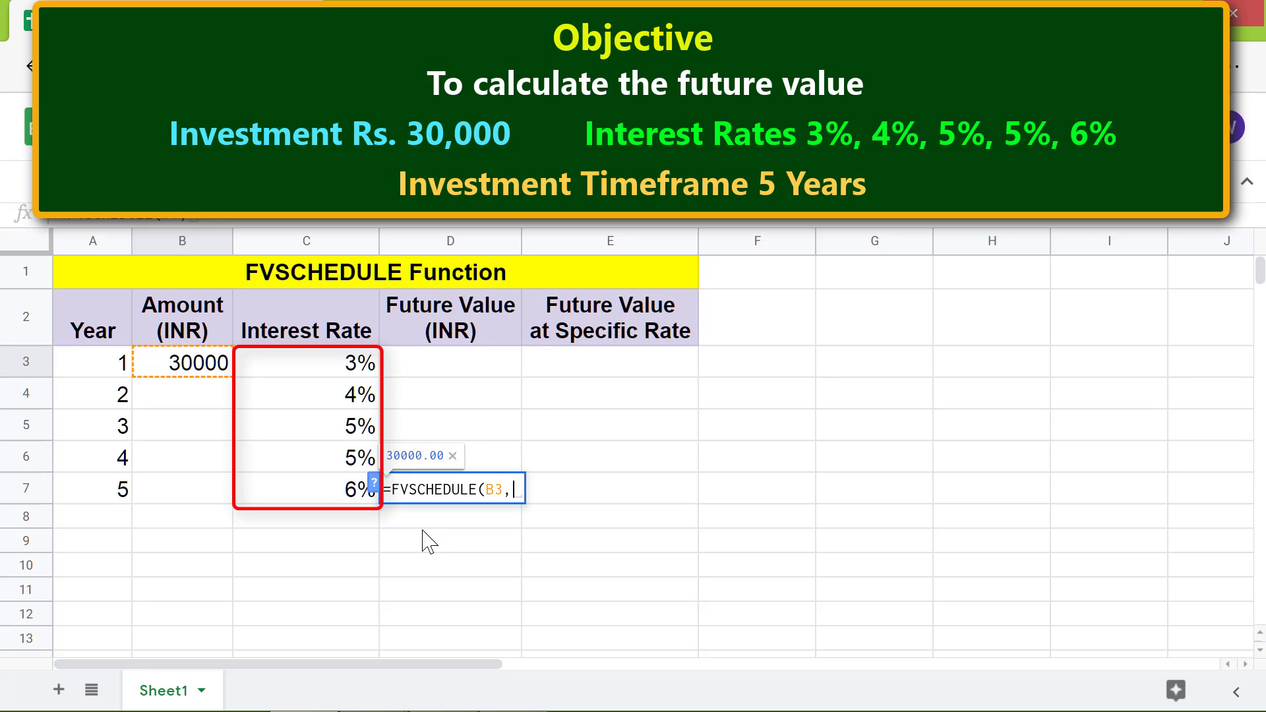
left_click_drag(344, 362, 353, 491)
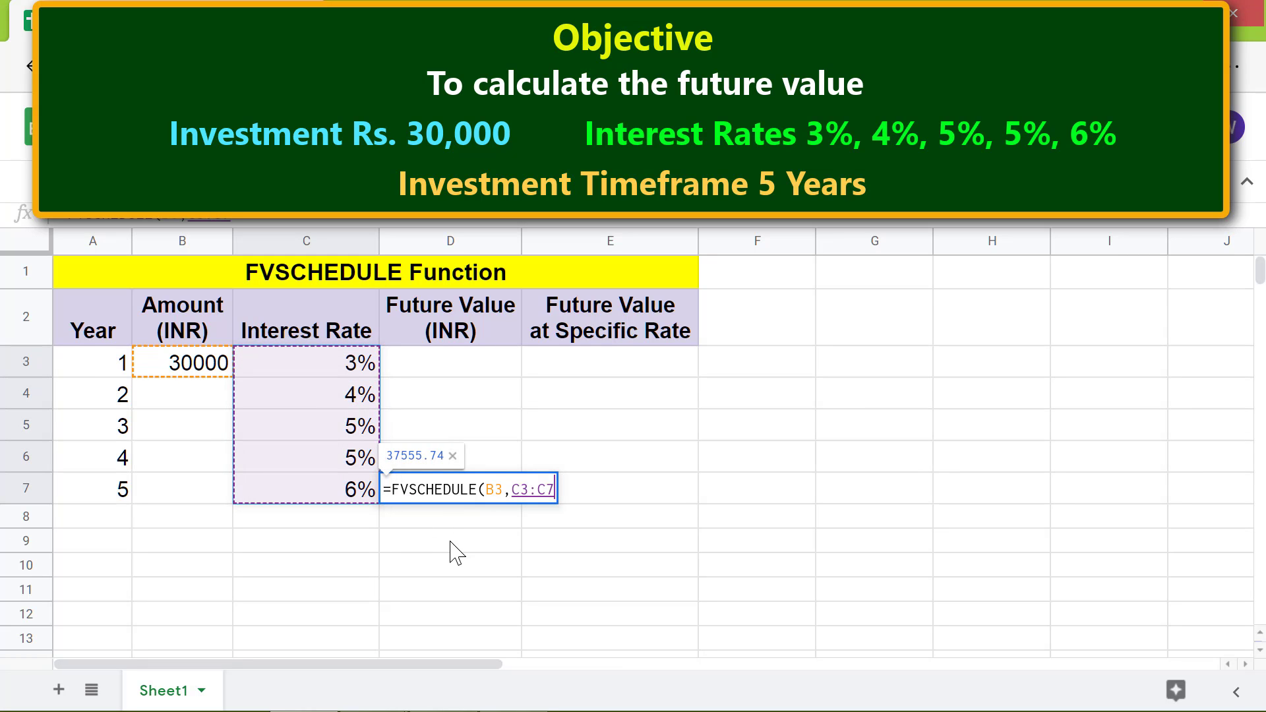
key("Return")
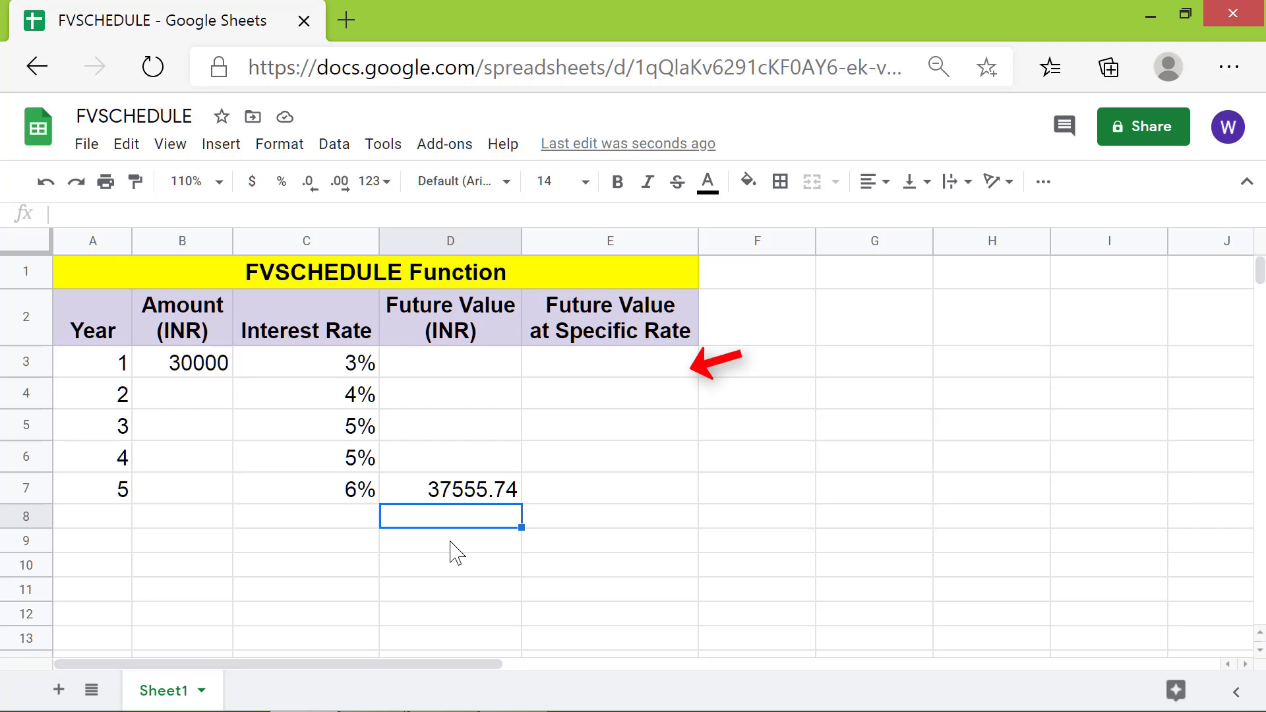
Step: Calculate the first year's future value in E3 with =FVSCHEDULE(B3,C3)
left_click(657, 370)
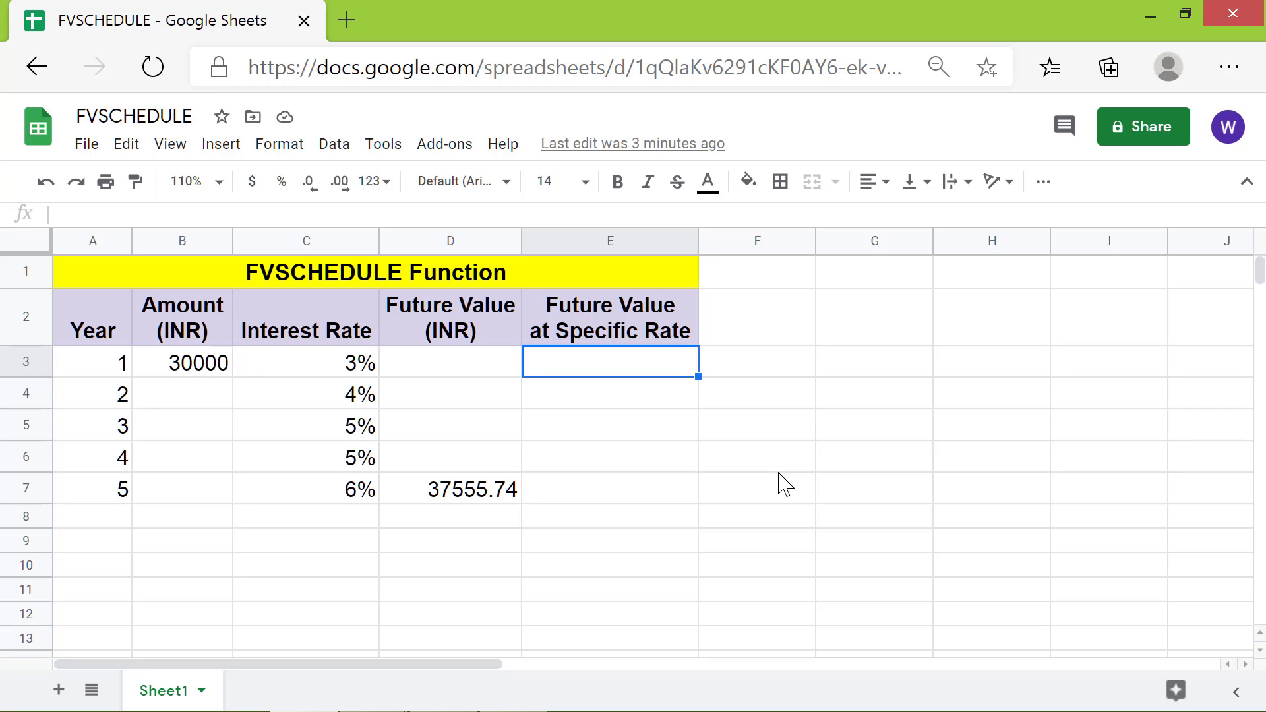
type("=fvs")
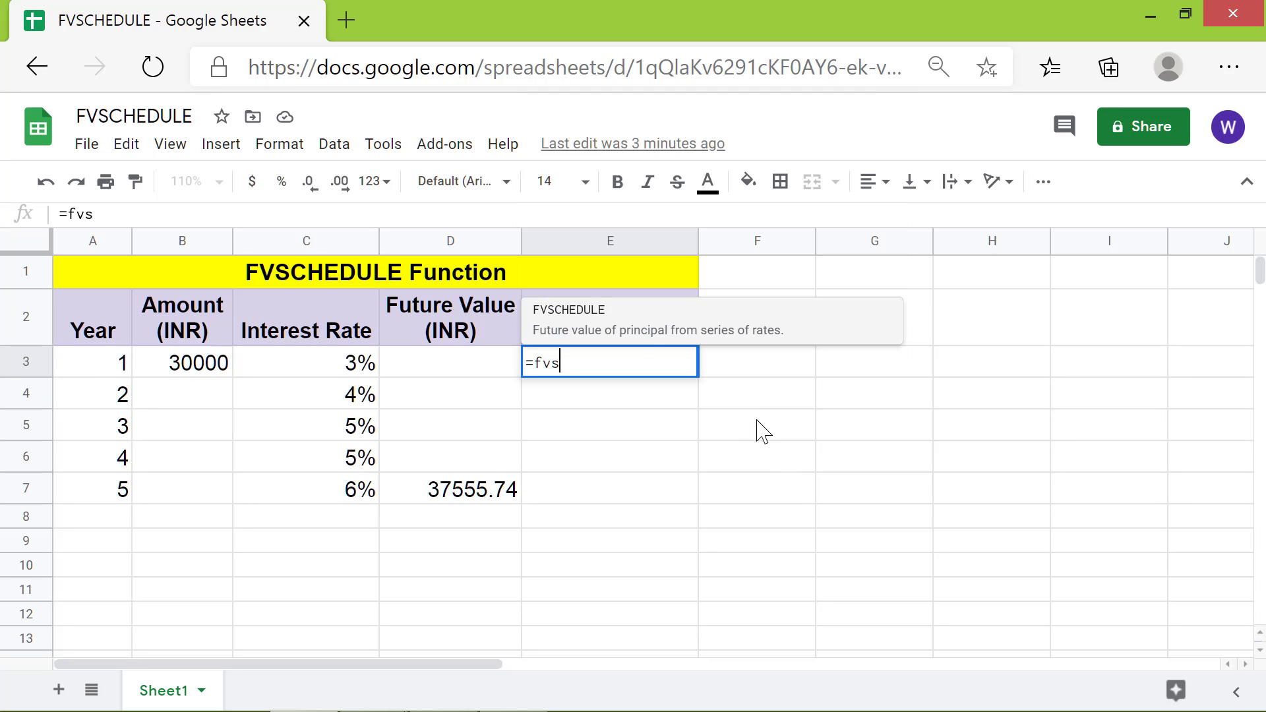
left_click(623, 315)
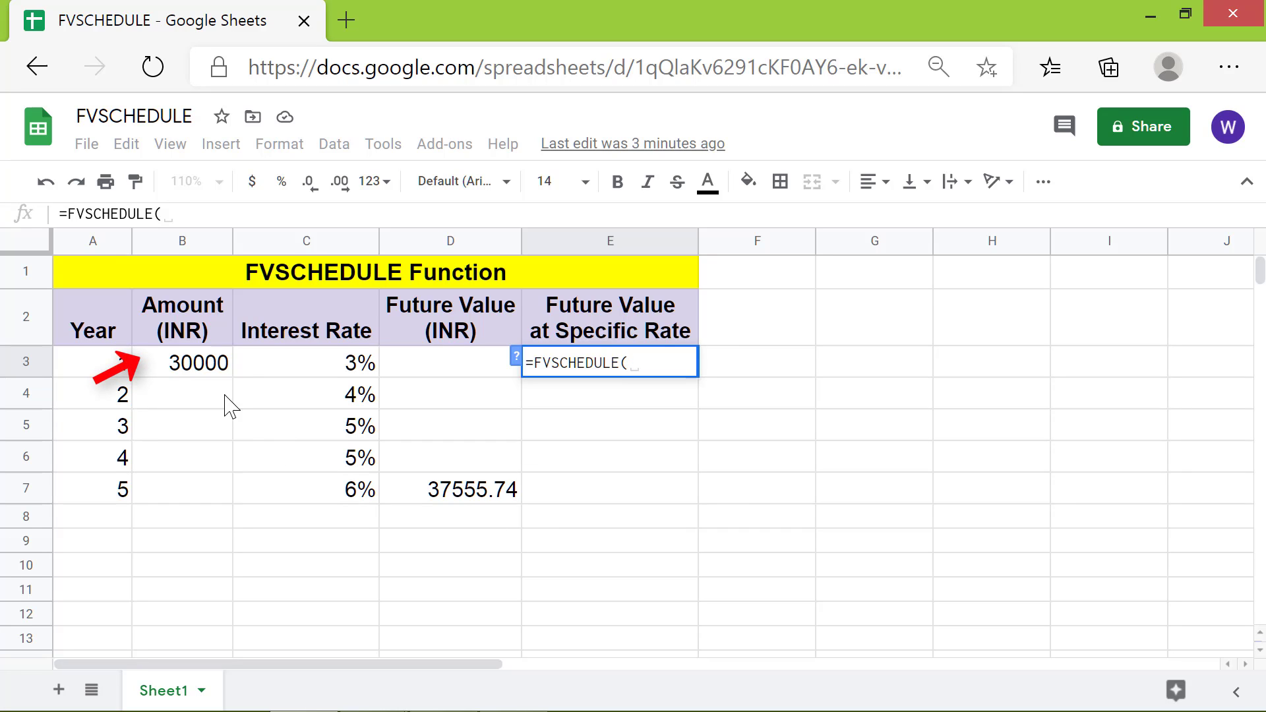
left_click(203, 369)
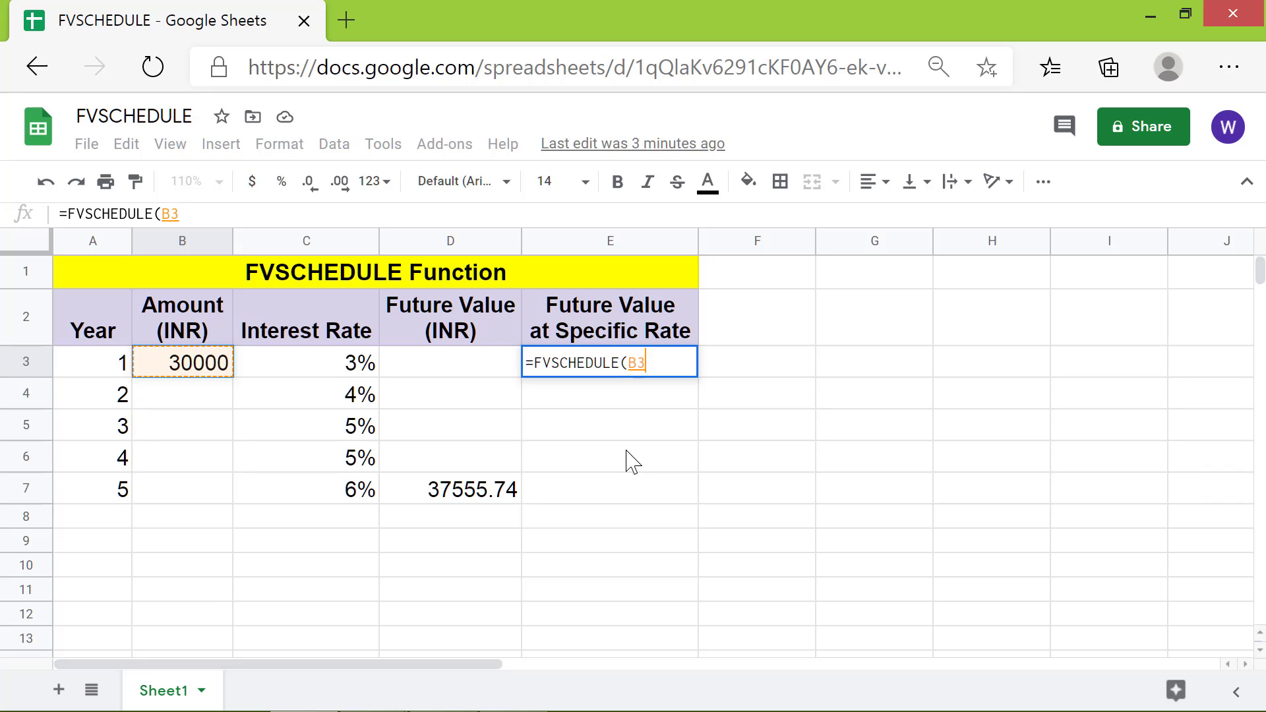
type(",")
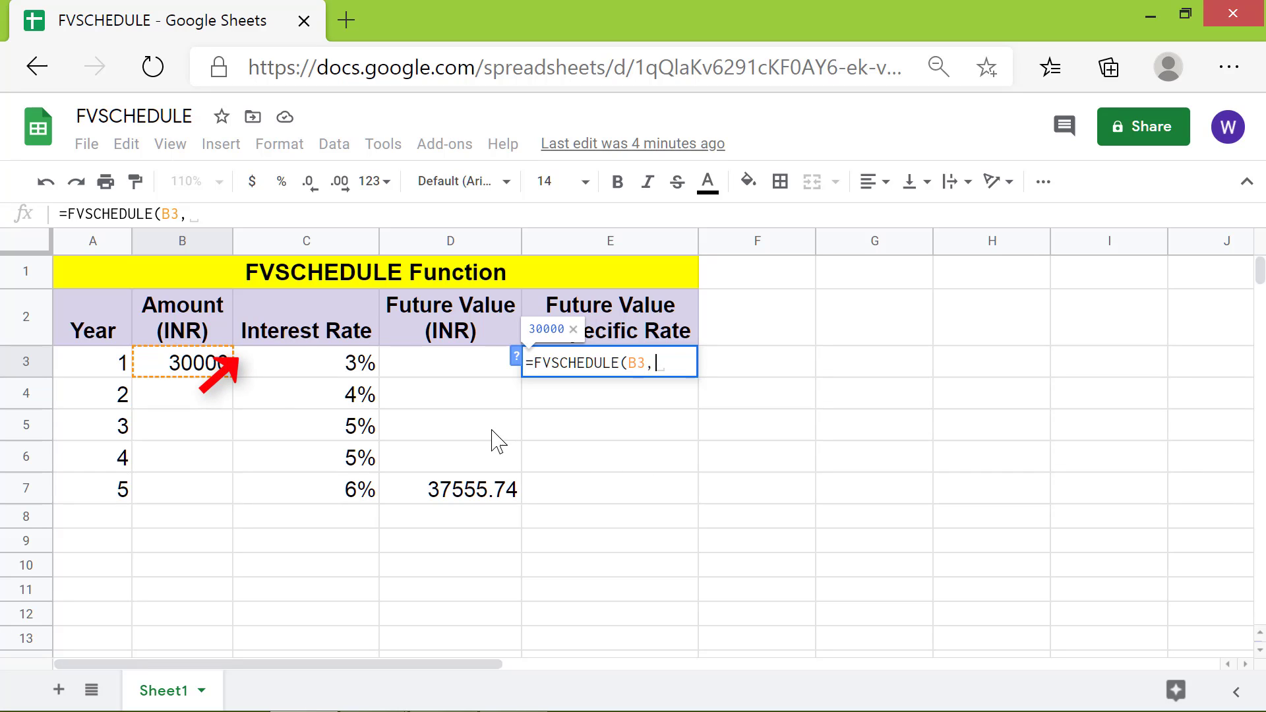
left_click(365, 368)
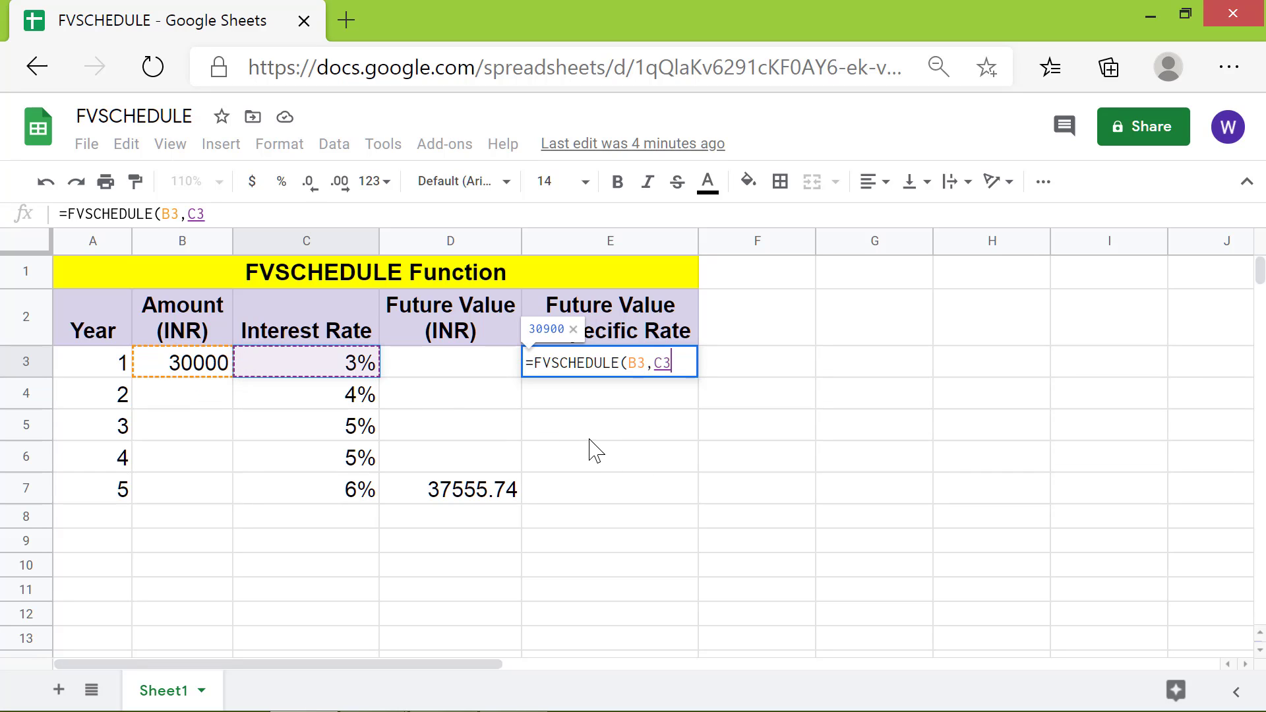
key("Return")
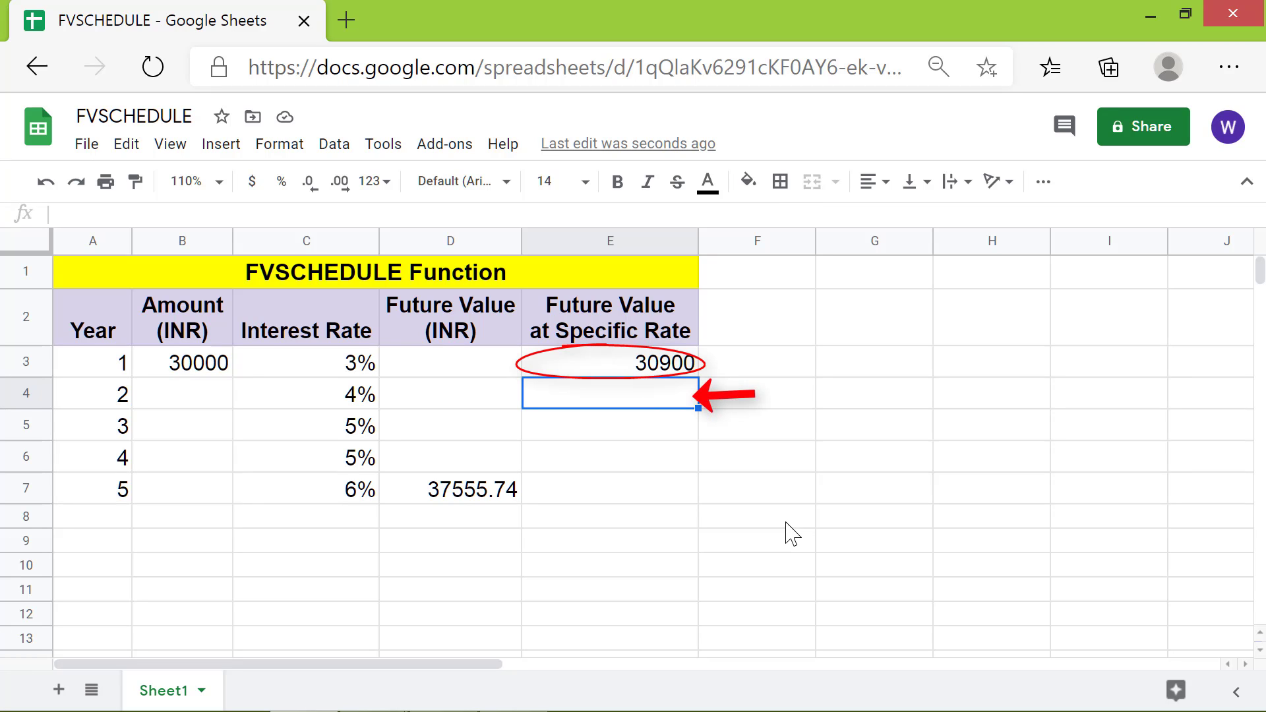
Step: Copy the FVSCHEDULE formula from E3 down to E4
left_click(685, 368)
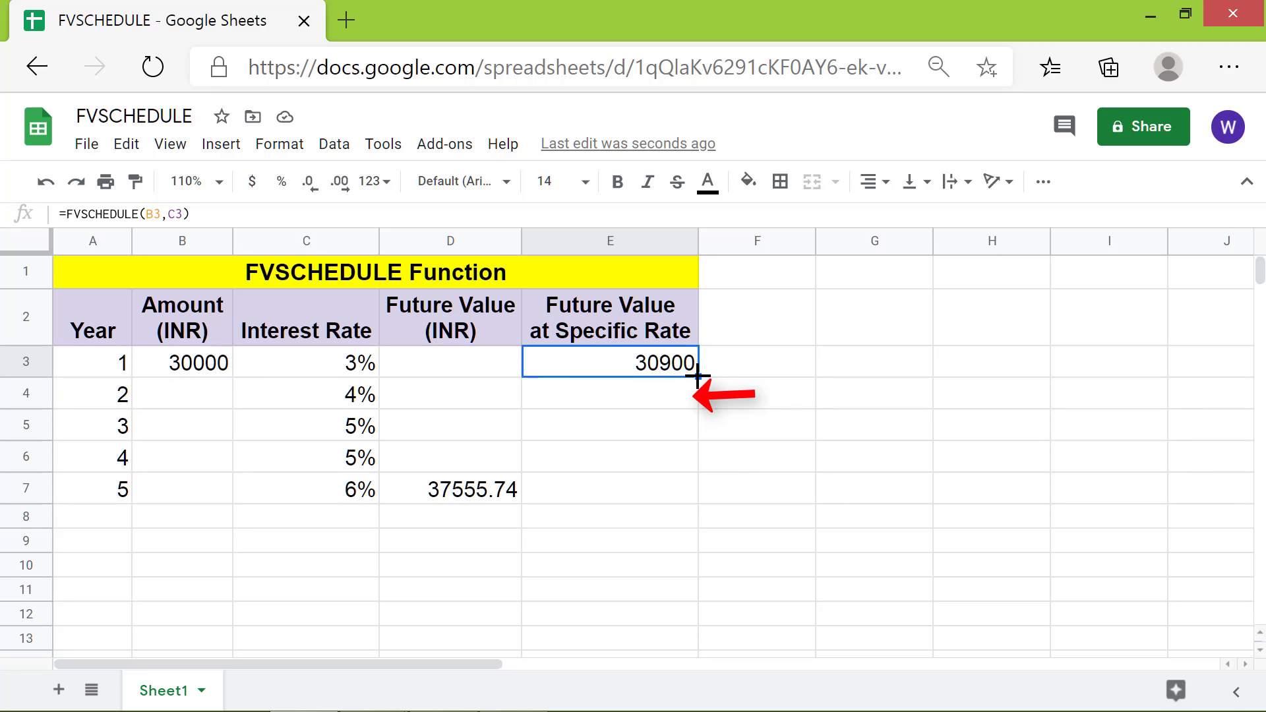
left_click_drag(698, 376, 715, 436)
left_click(725, 465)
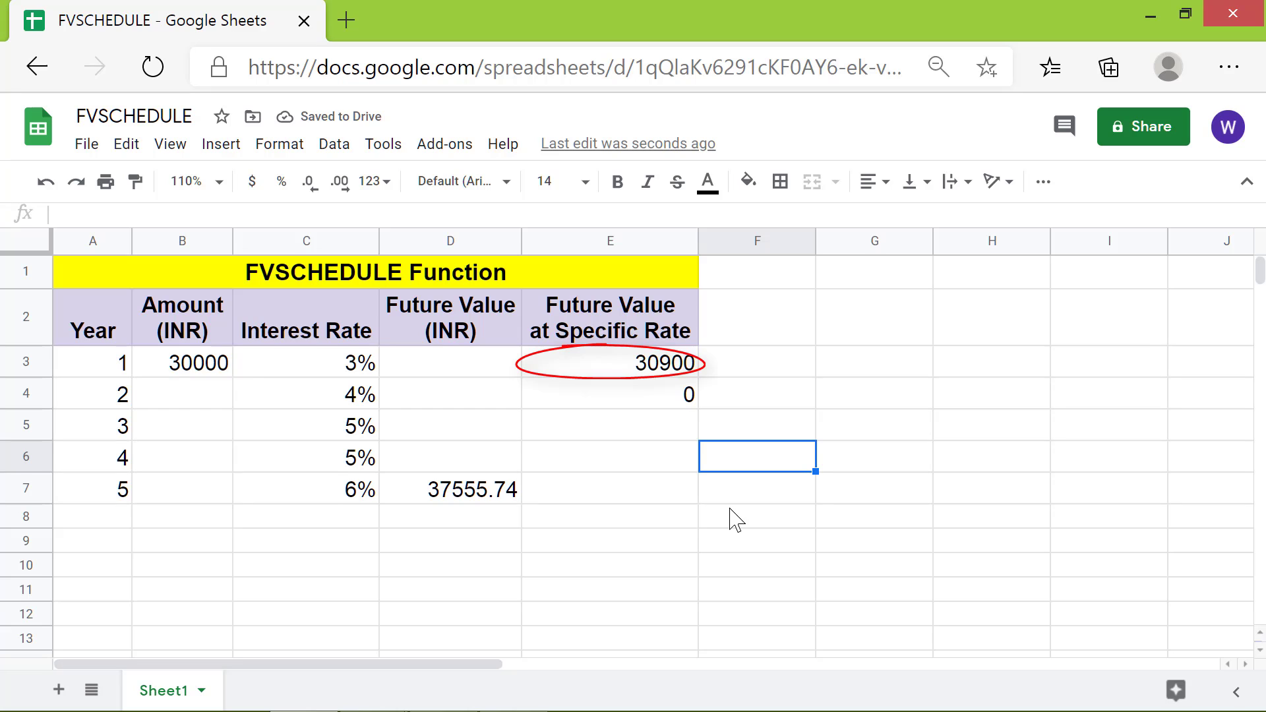
Step: Replace the principal reference in E4's formula with E3, making it =FVSCHEDULE(E3,C4)
left_click(627, 395)
key("F2")
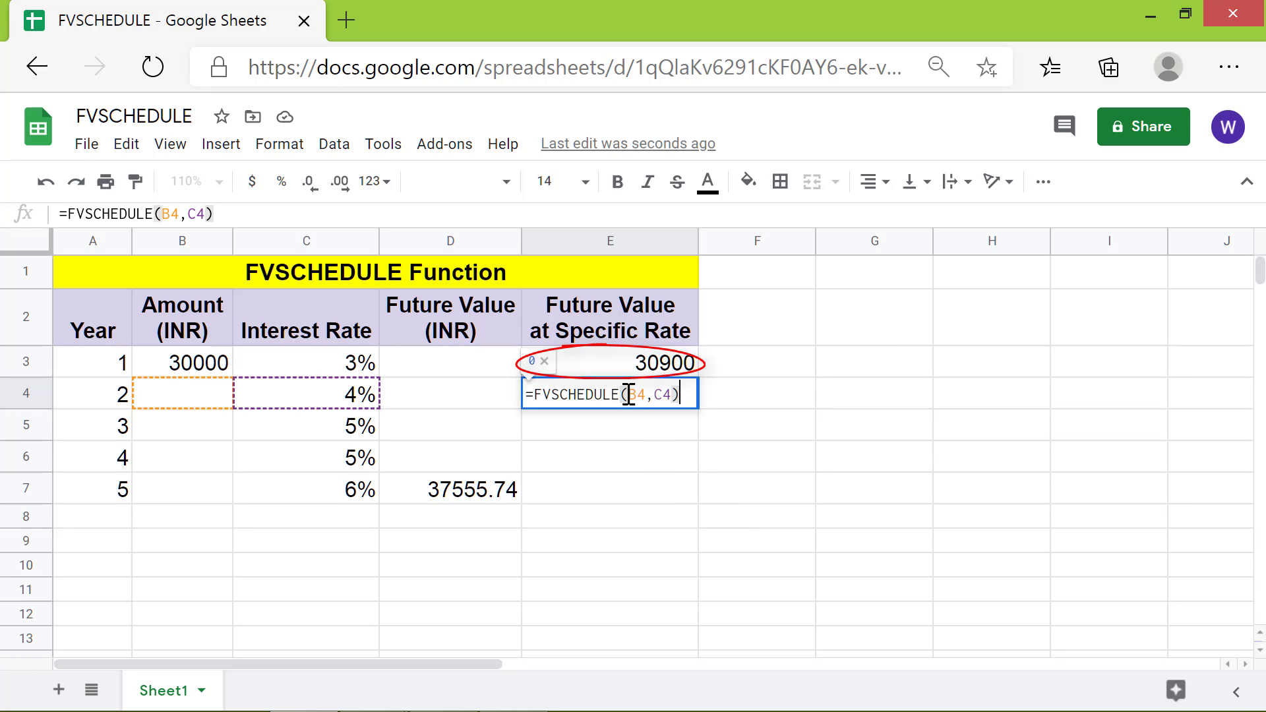
left_click_drag(625, 395, 644, 395)
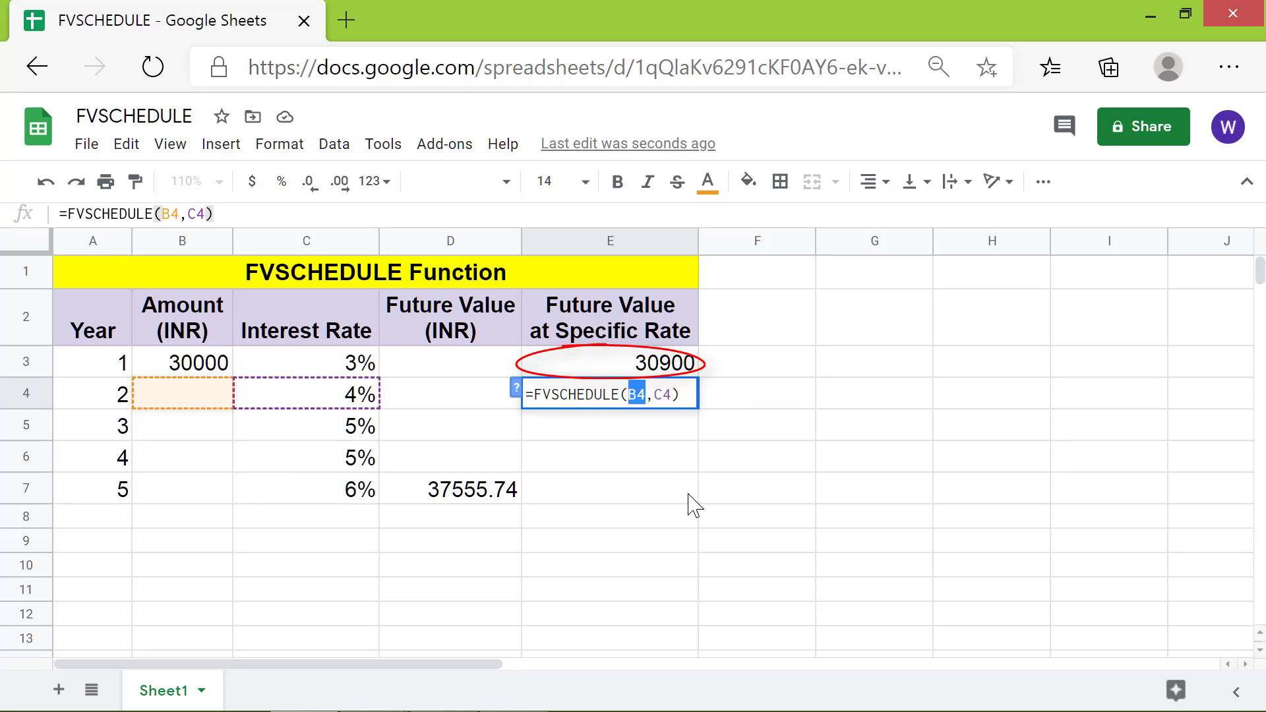
key("BackSpace")
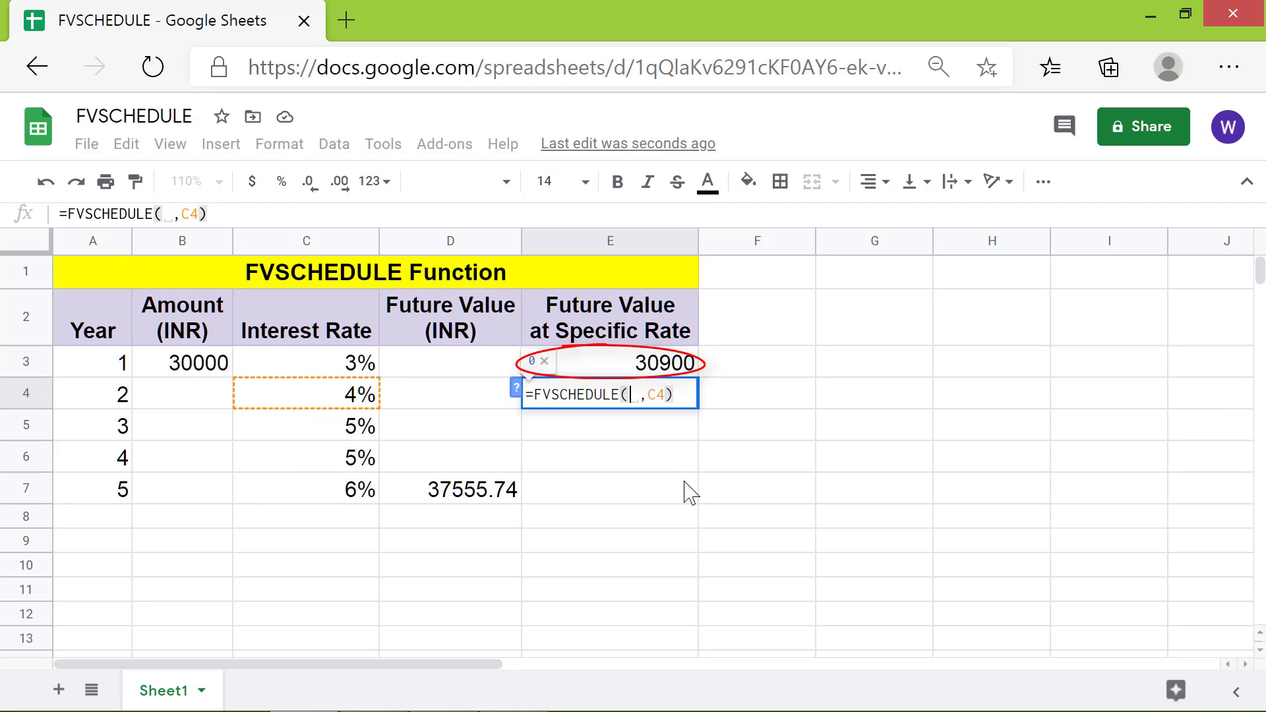
left_click(678, 374)
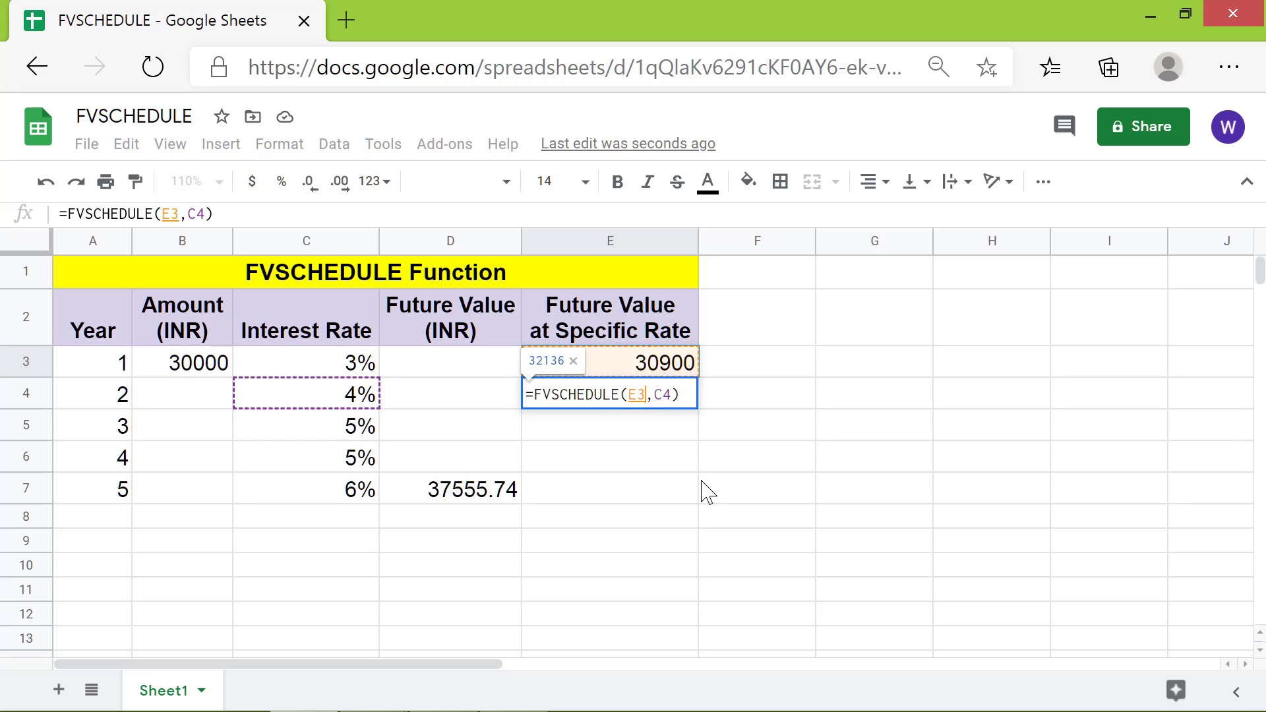
key("Return")
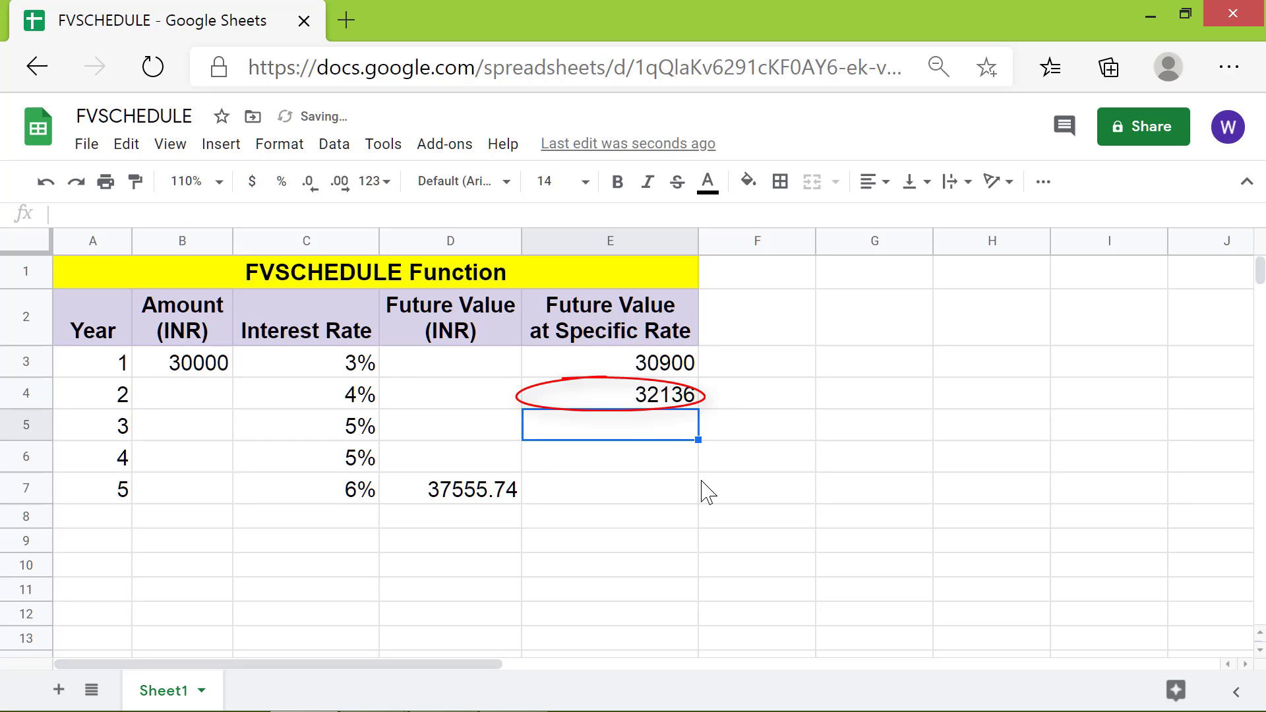
Step: Fill the E4 formula down through E7 for the remaining years
left_click(669, 399)
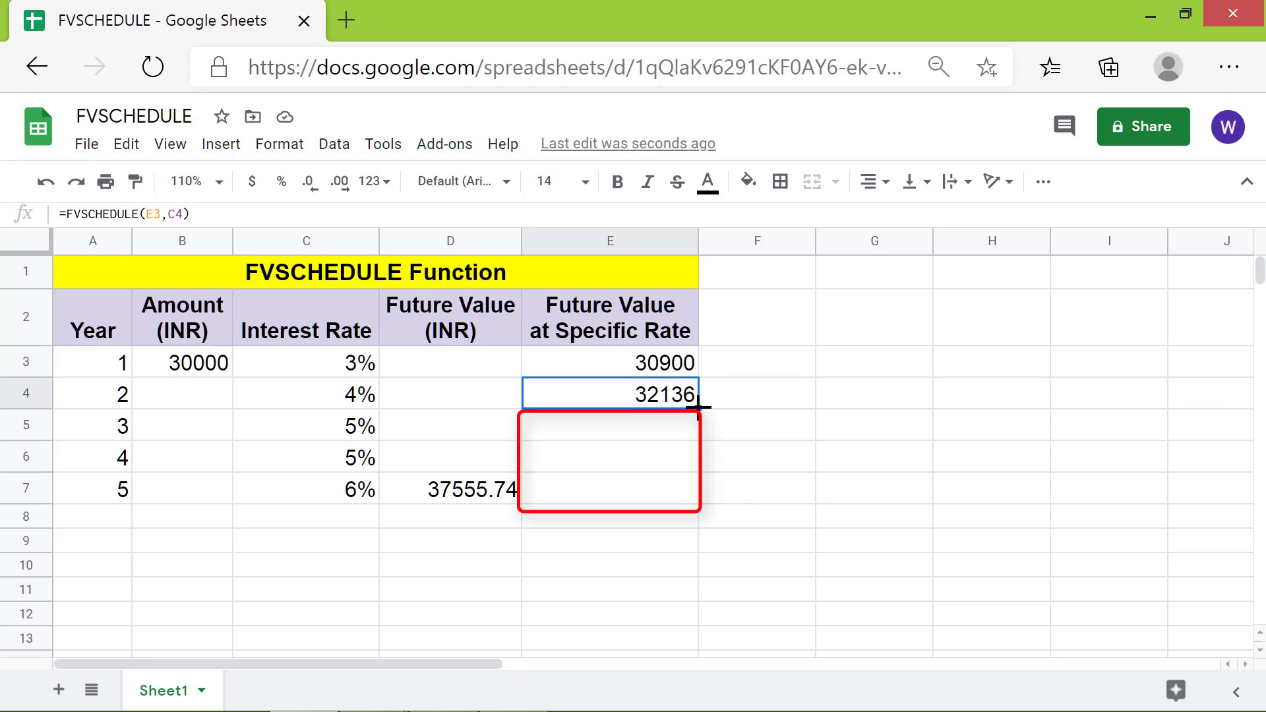
left_click_drag(698, 408, 709, 491)
left_click(734, 541)
Step: Format the future values in E3:E7 to show two decimal places
left_click_drag(659, 368, 678, 486)
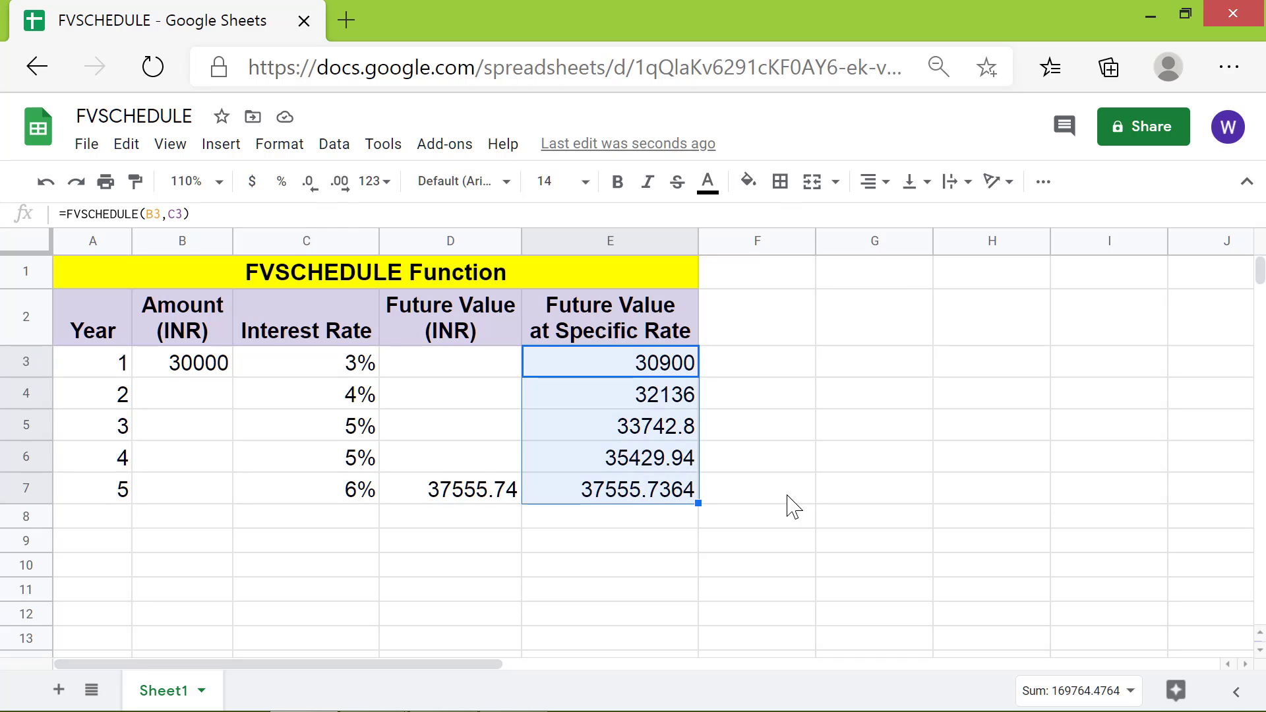
left_click(310, 188)
left_click(342, 186)
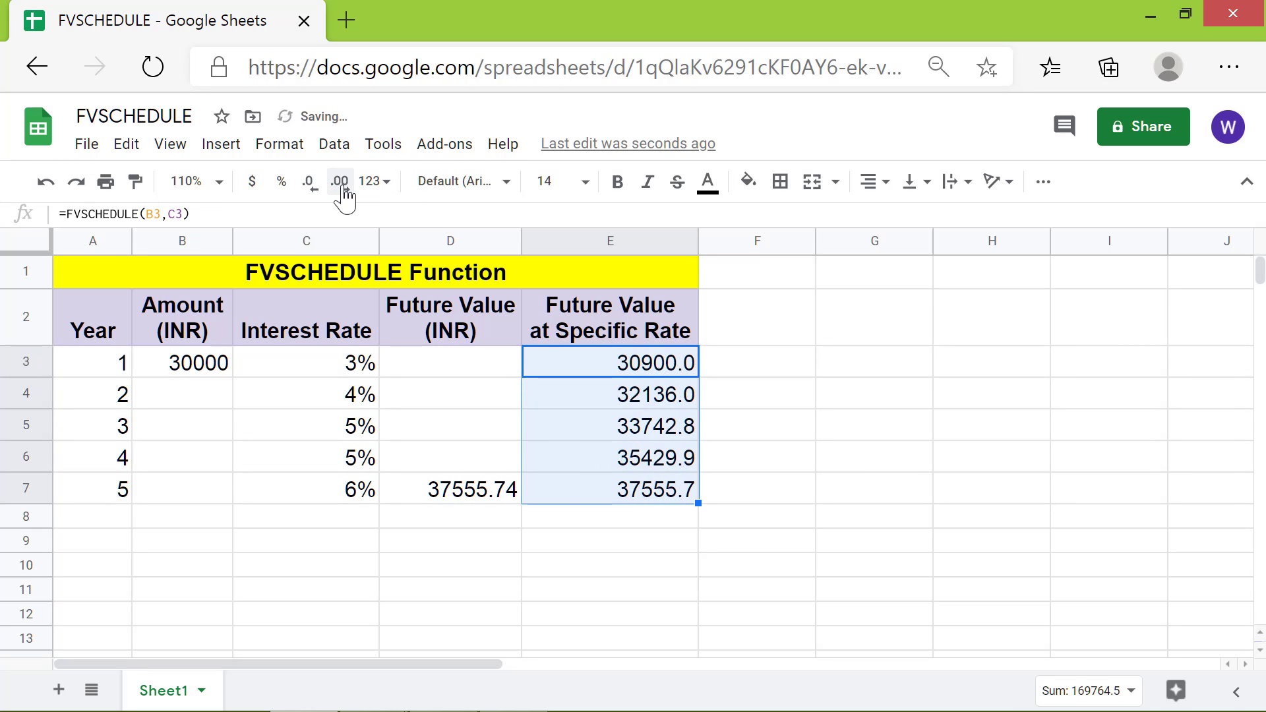
left_click(343, 197)
left_click(715, 523)
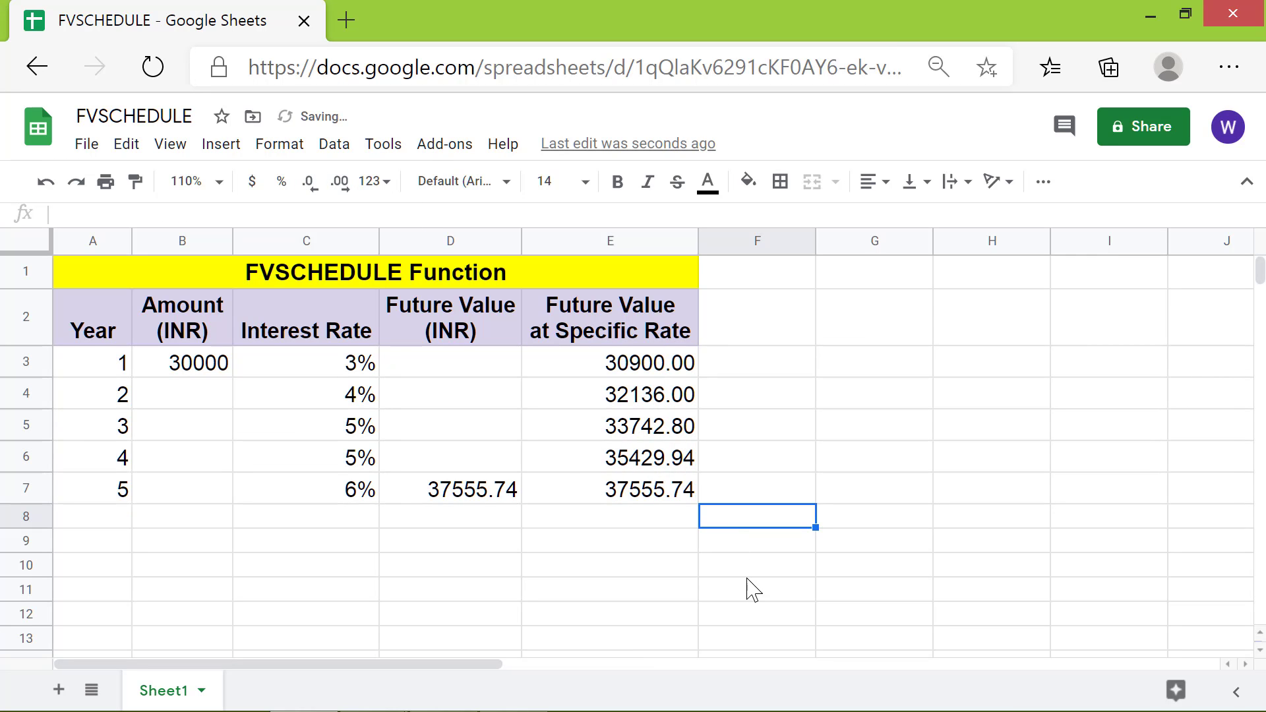